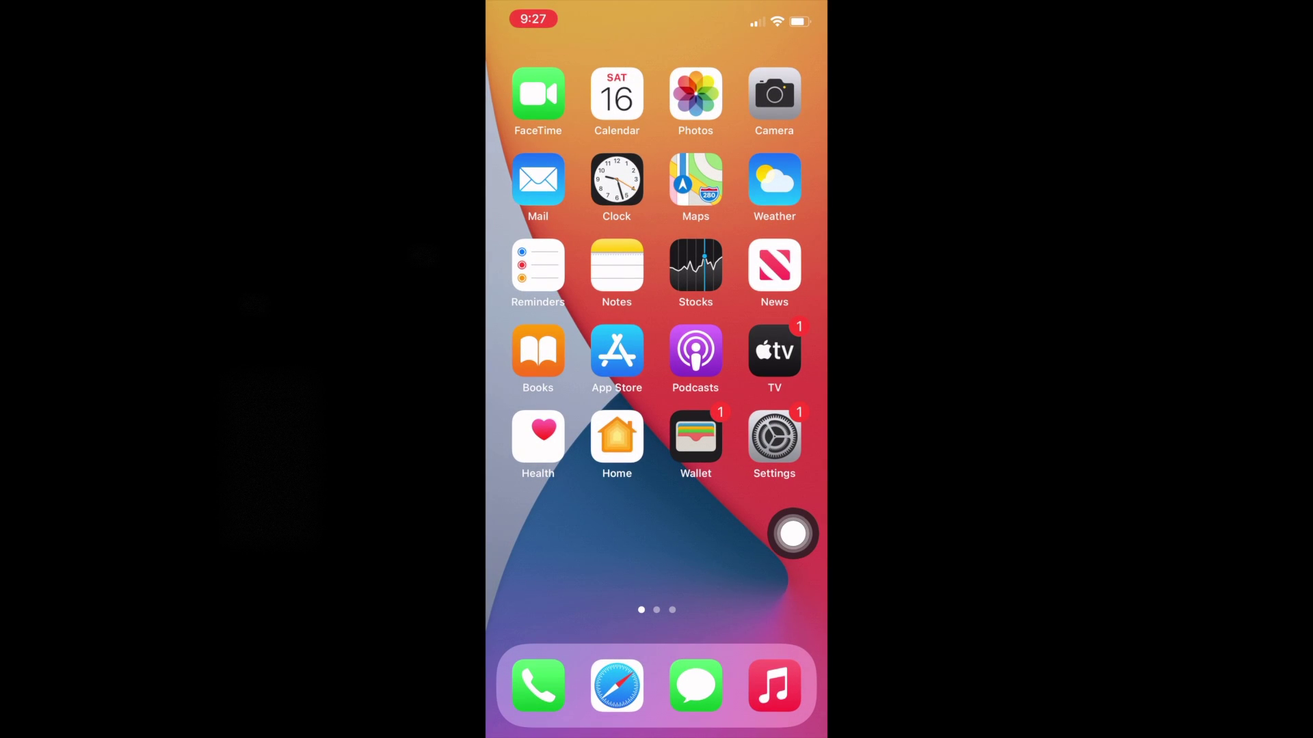
- Set the iPhone camera capture format to High Efficiency, then back to Most Compatible
click(773, 437)
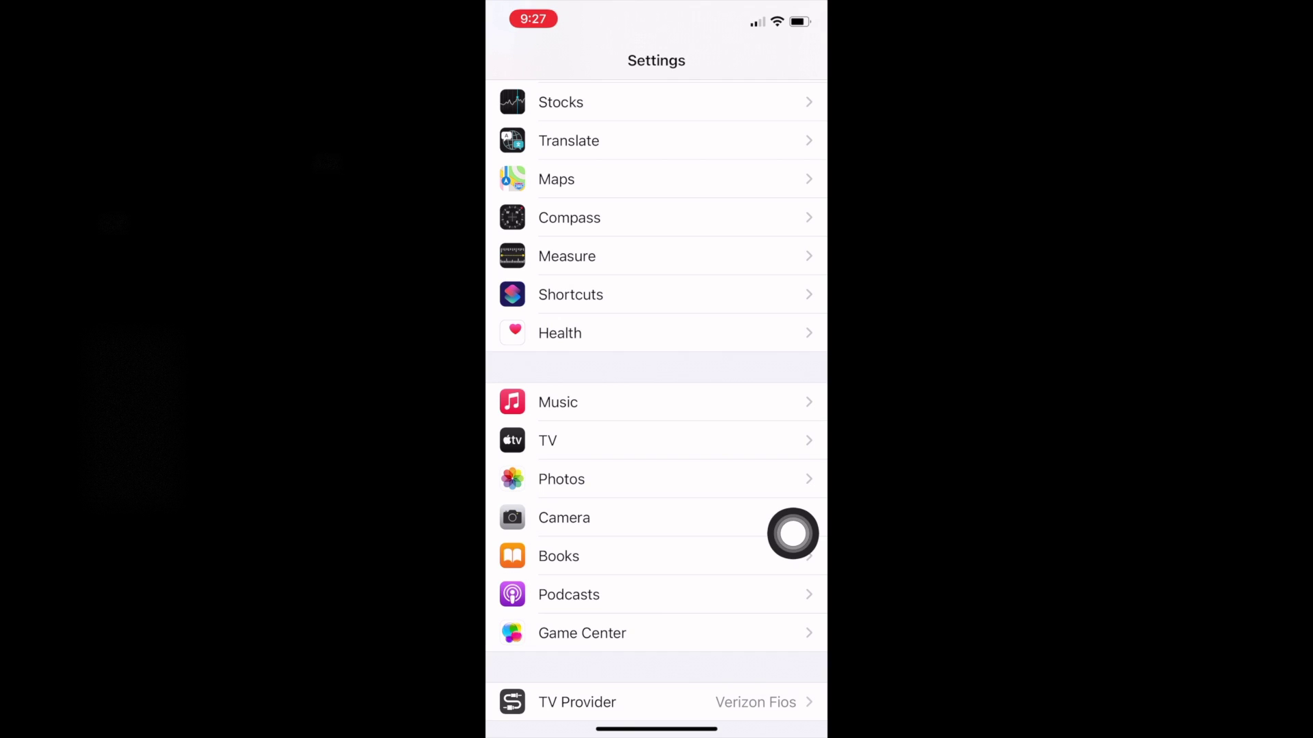
click(792, 533)
click(793, 526)
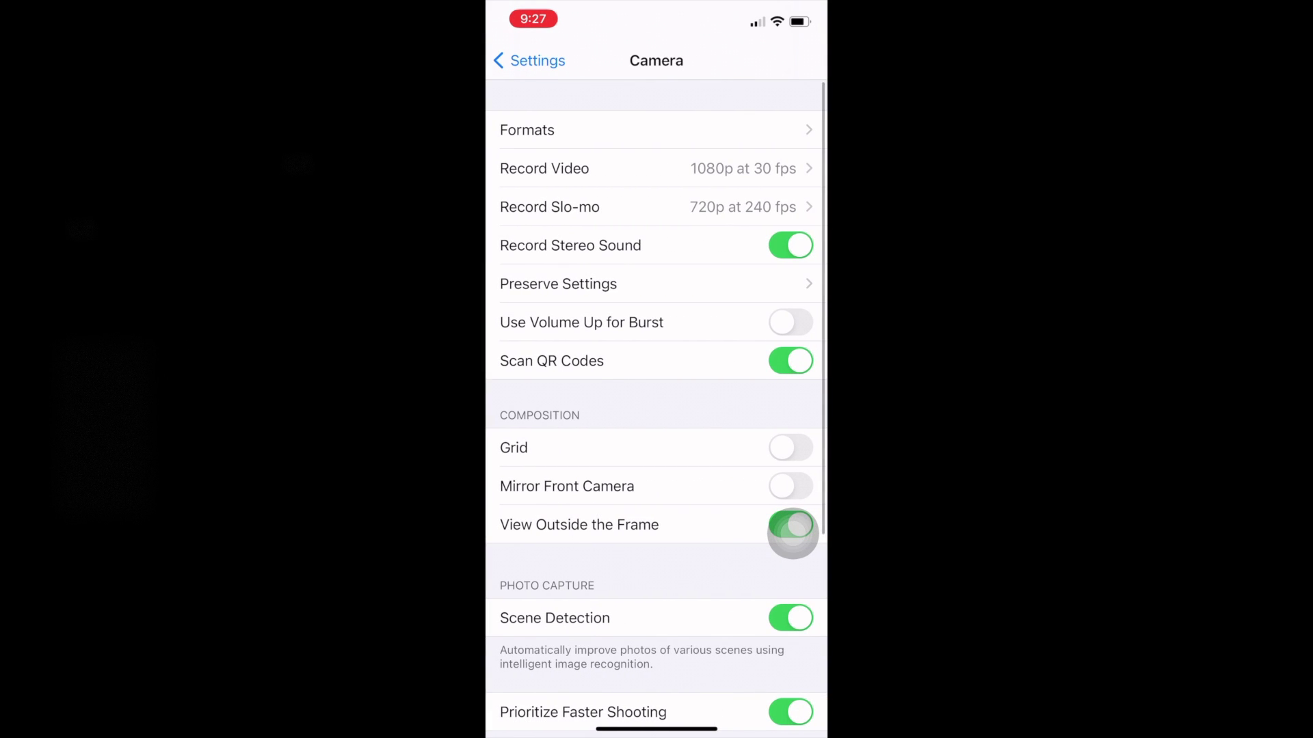
click(526, 129)
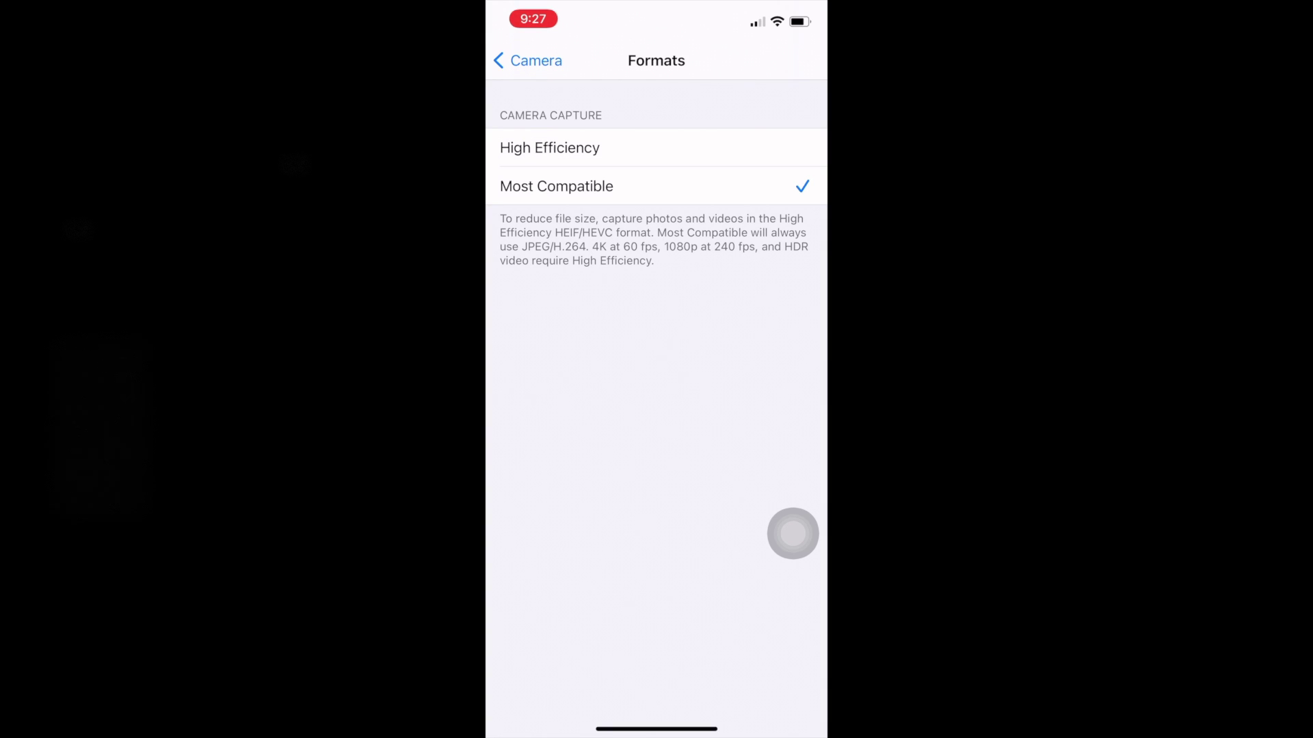
click(550, 148)
click(556, 186)
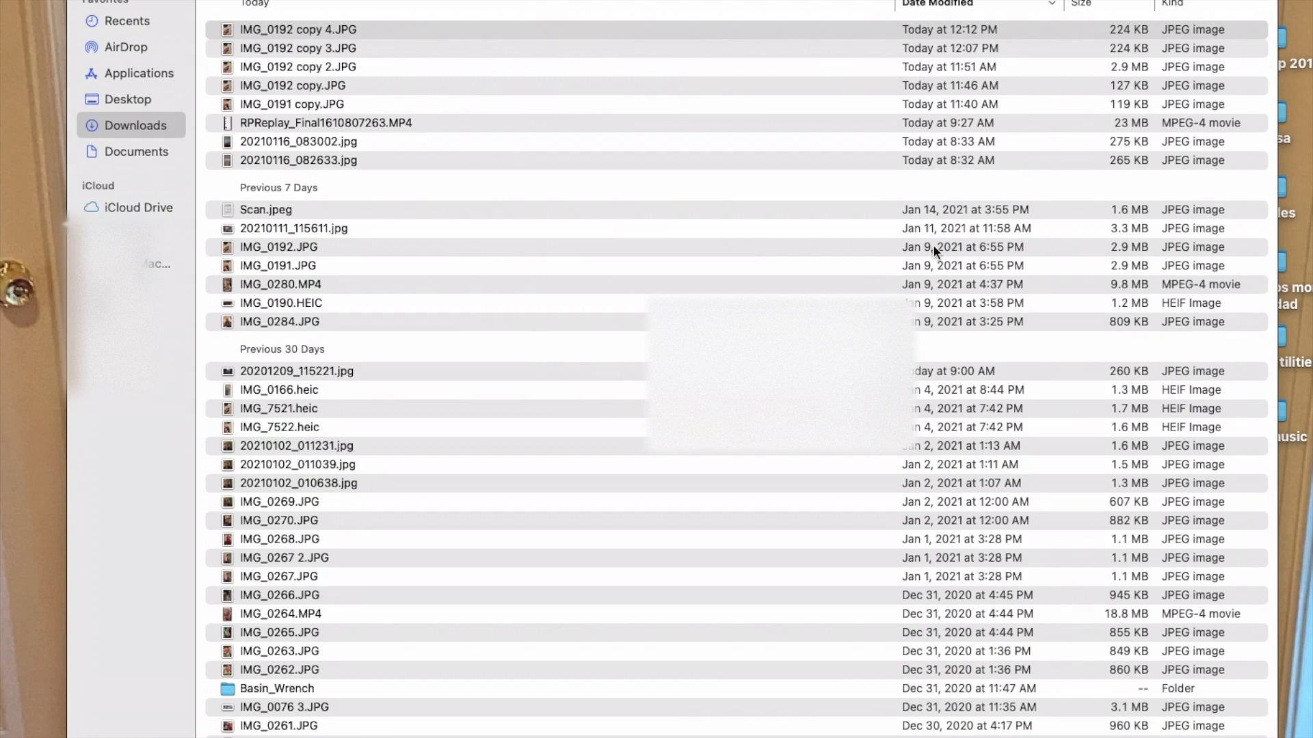
- Duplicate IMG_0192.JPG in Downloads, creating IMG_0192 copy 5.JPG
right_click(686, 254)
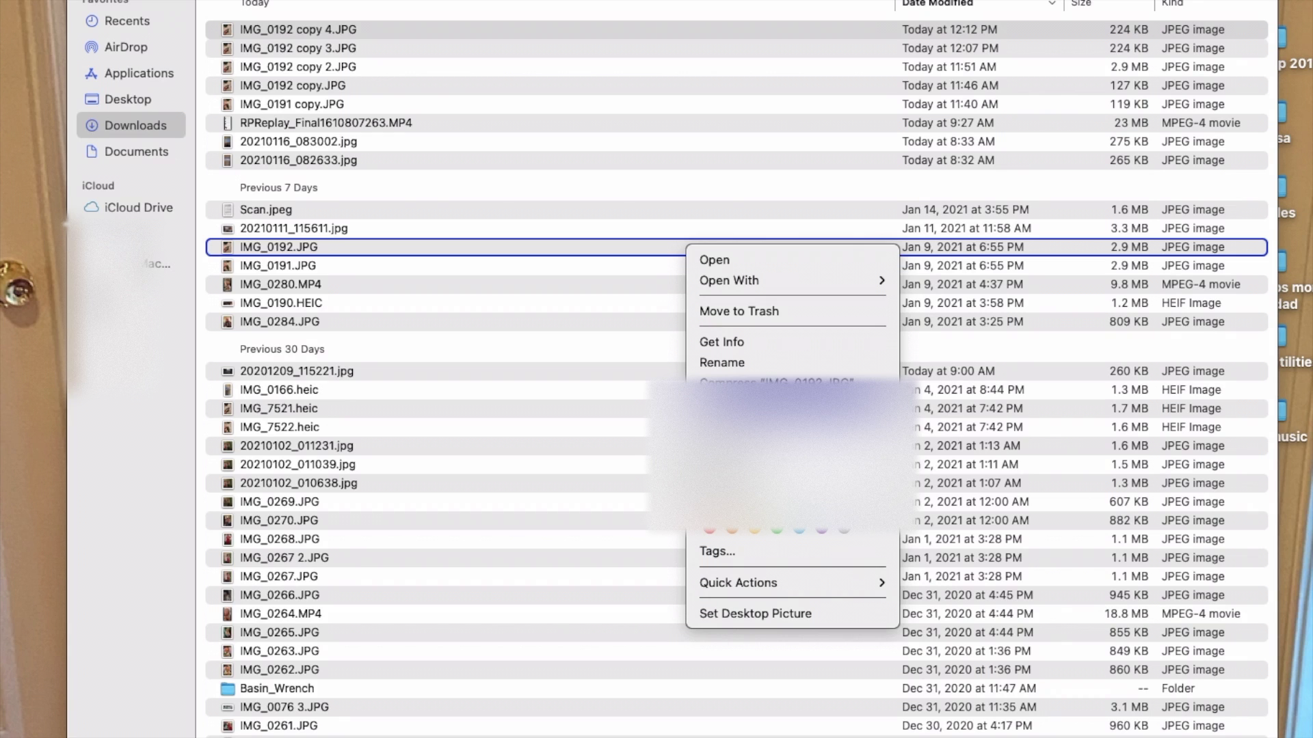
click(720, 405)
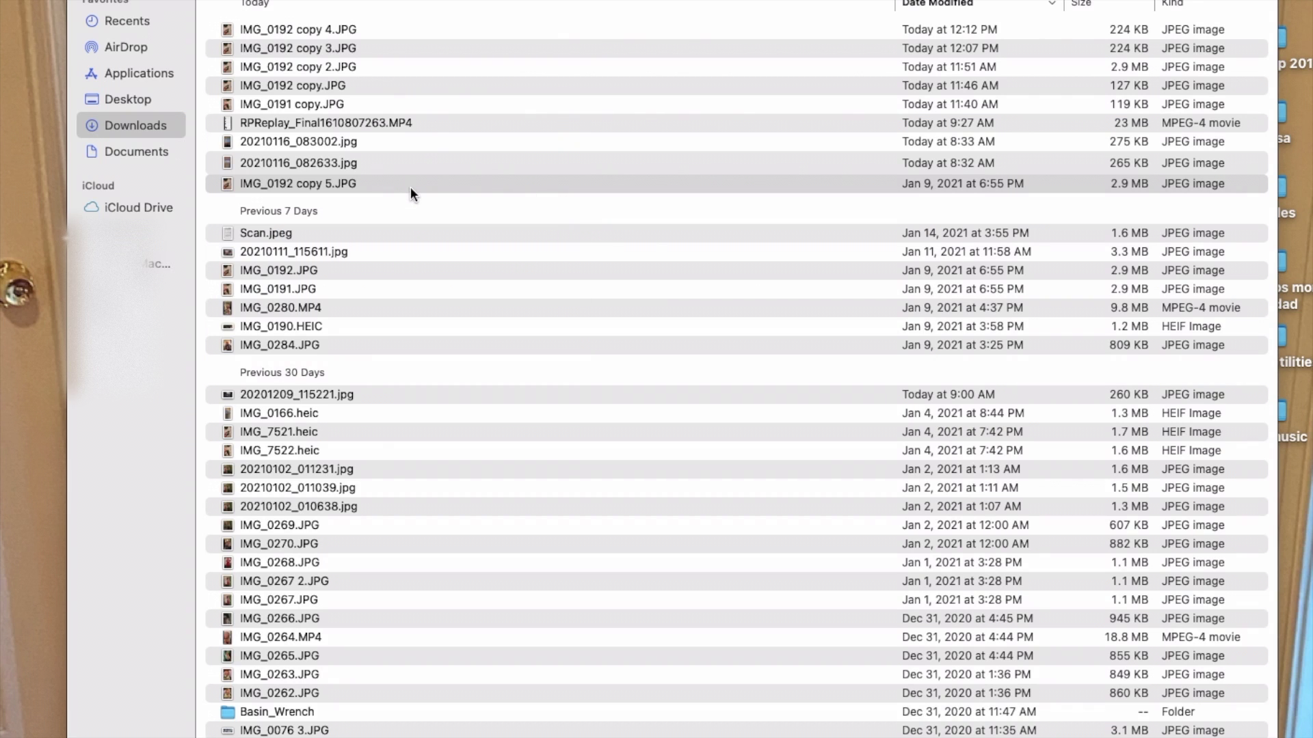
scroll(388, 184, down, 1)
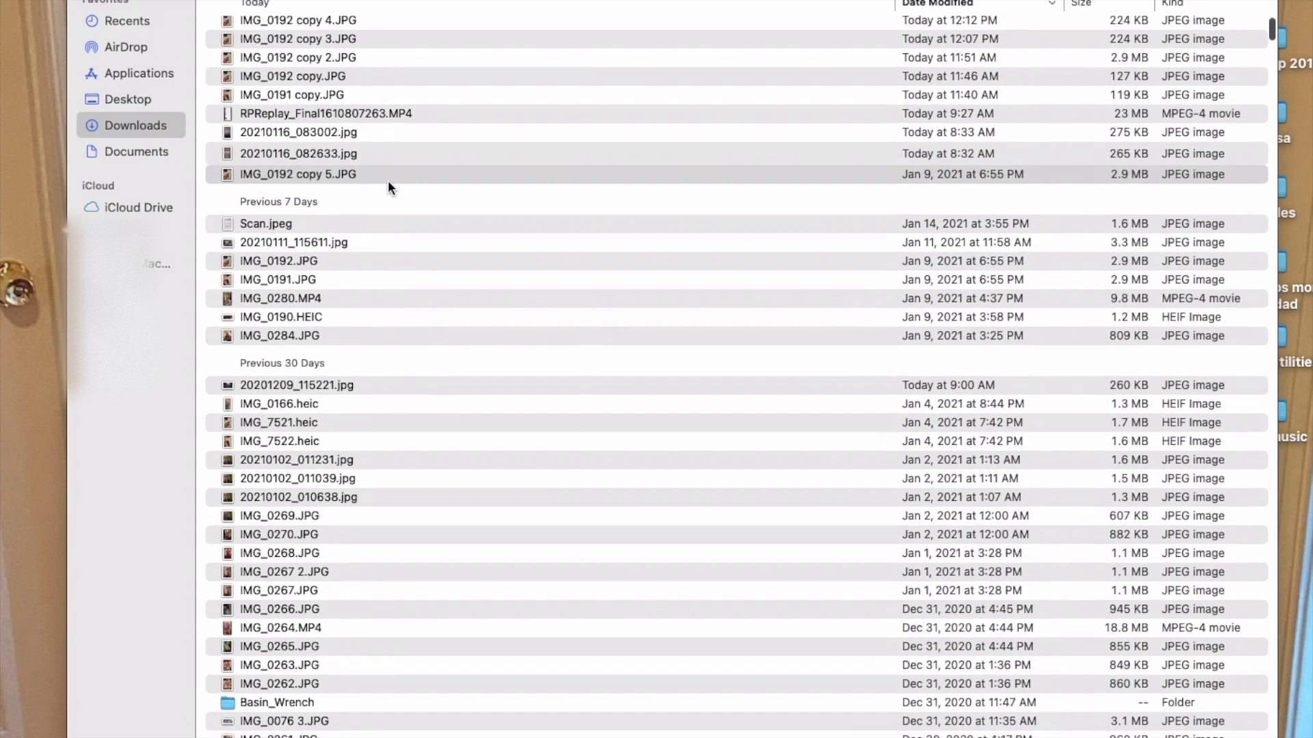
- Open IMG_0192 copy 5.JPG in Preview and bring up its Adjust Size settings (3024 × 4032)
click(372, 174)
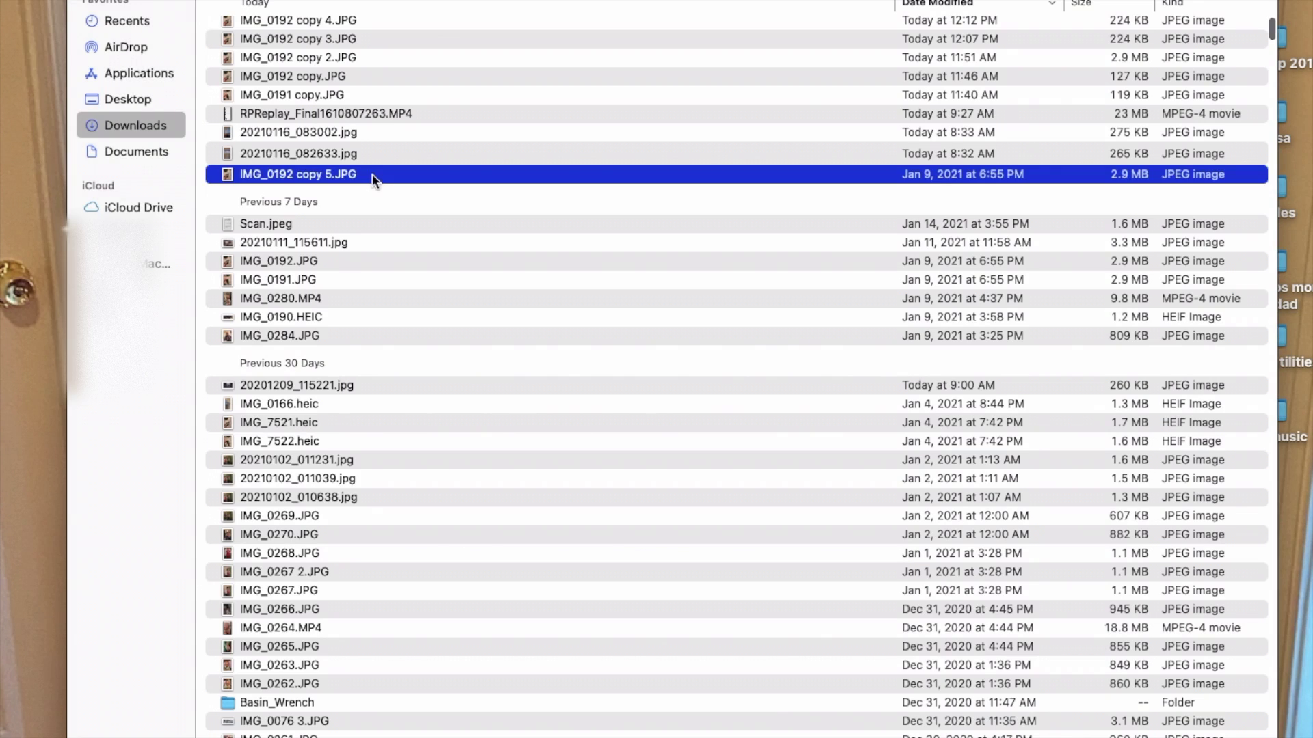
scroll(372, 175, down, 1)
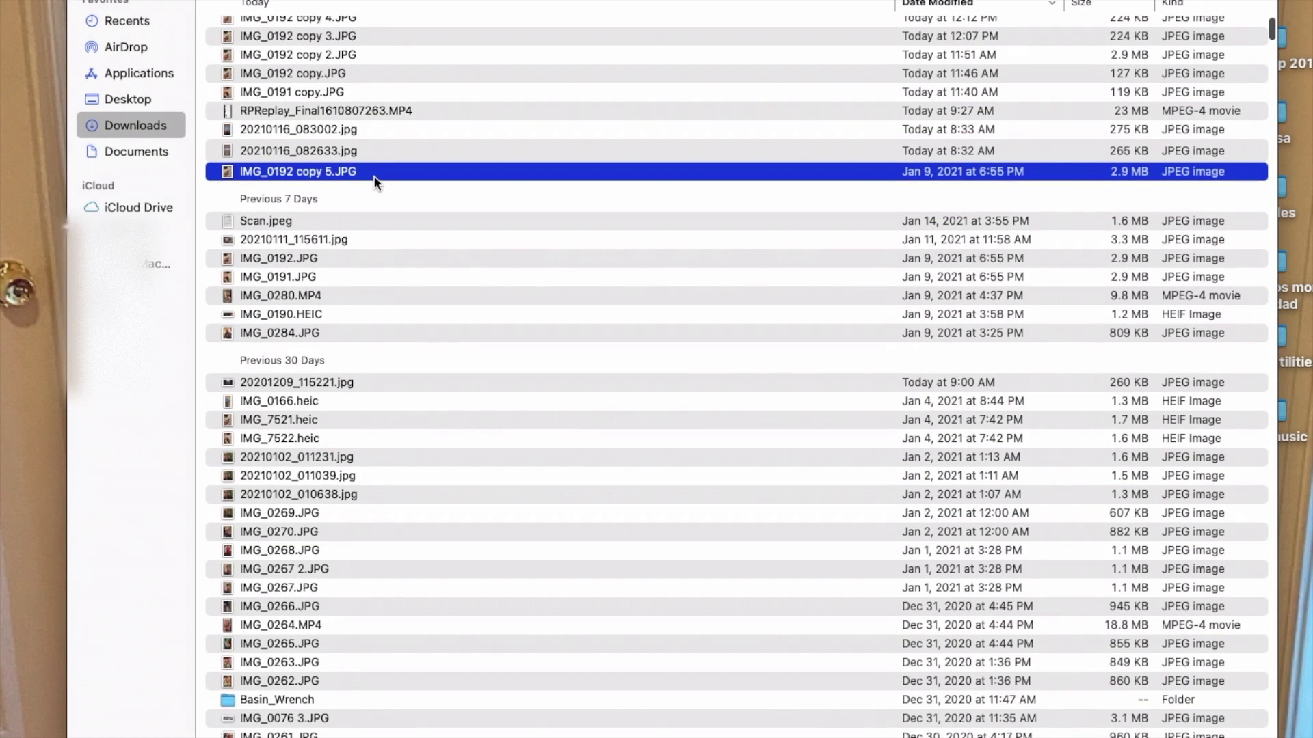
right_click(360, 167)
mouse_move(411, 201)
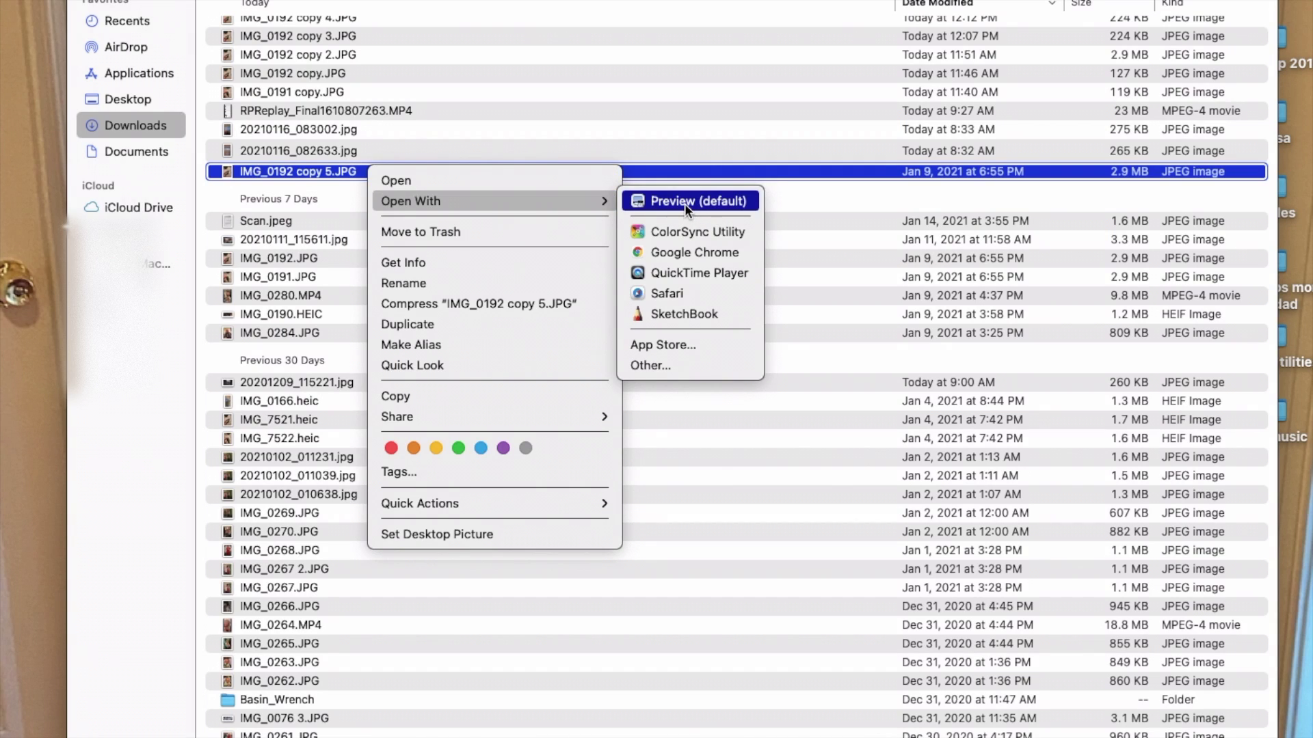
click(684, 203)
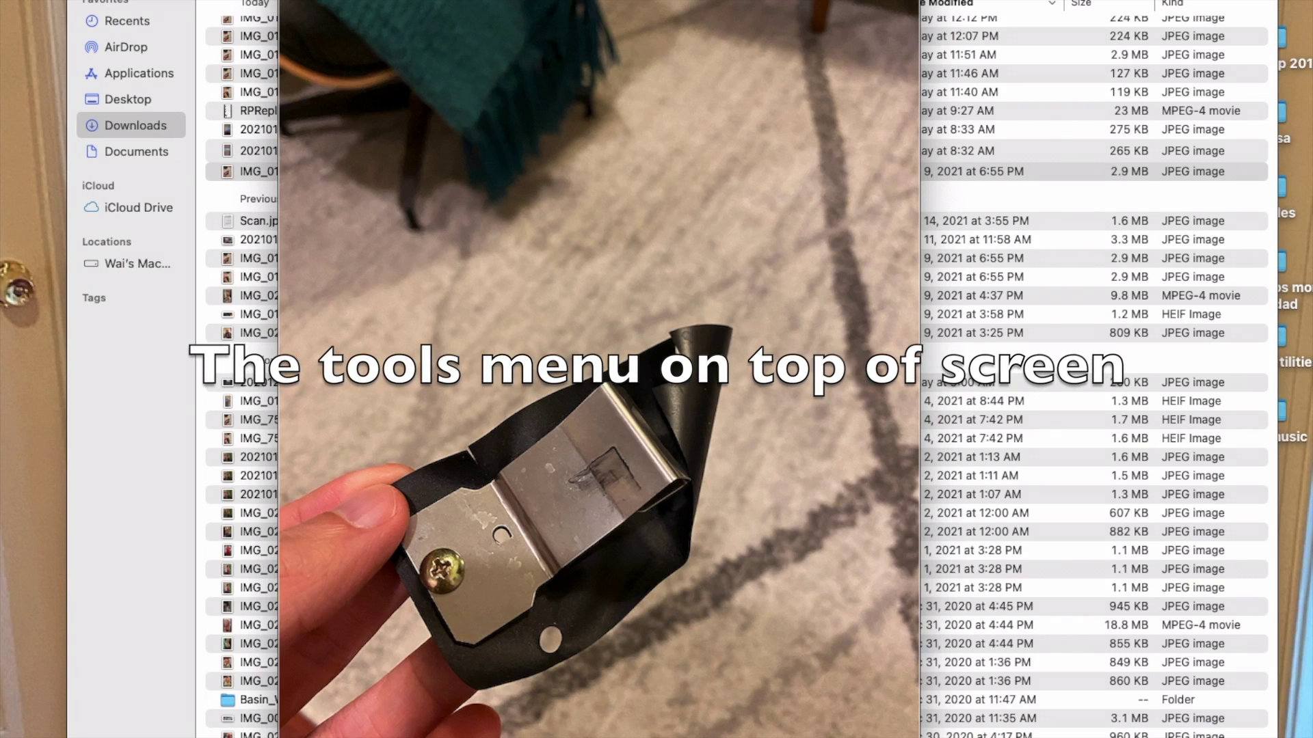
click(195, 0)
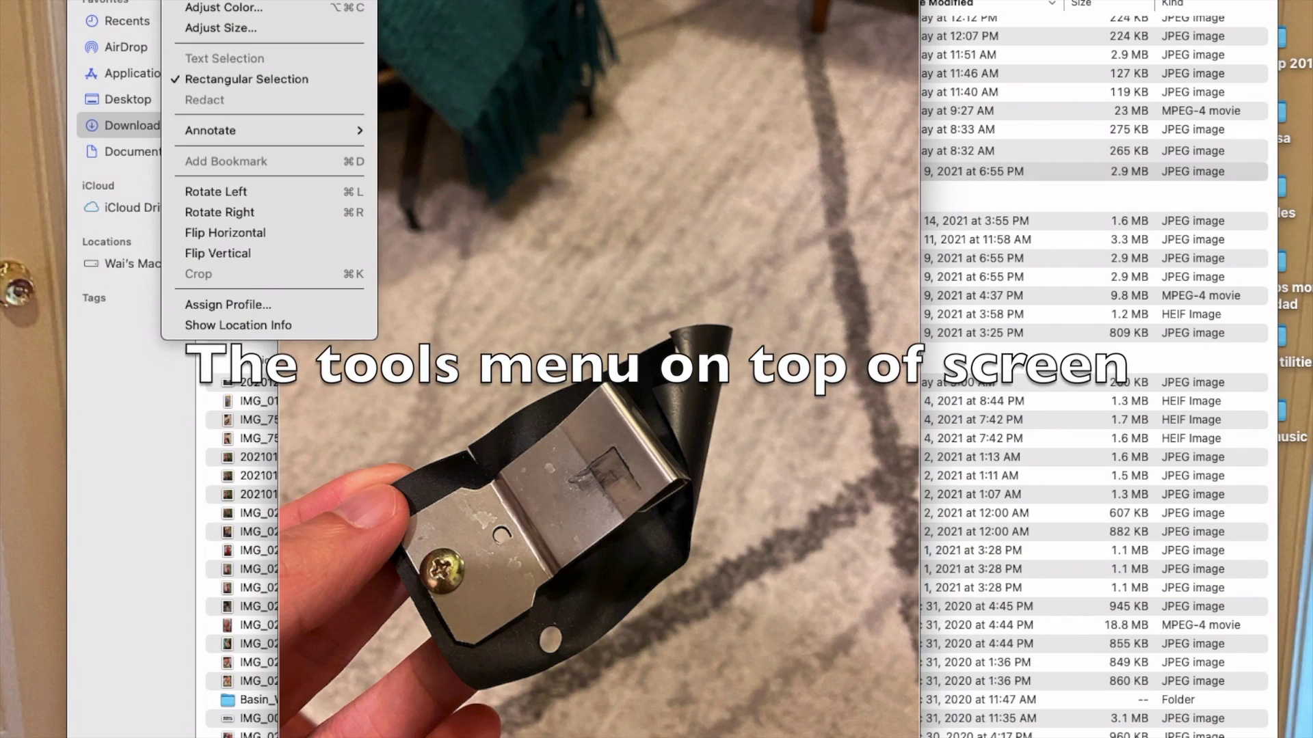
click(223, 32)
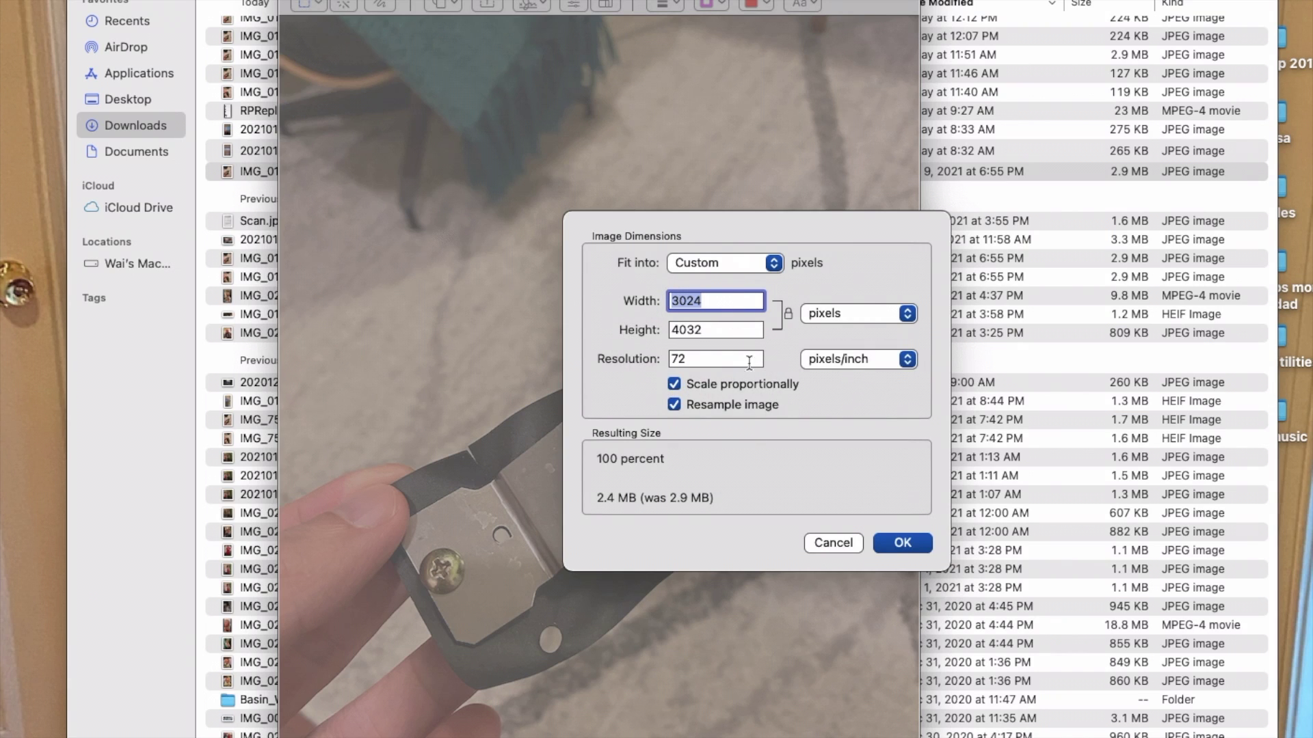
- Fit the photo into the 1024 × 1024 preset, giving 768 × 1024 pixels at about 195 KB
click(775, 265)
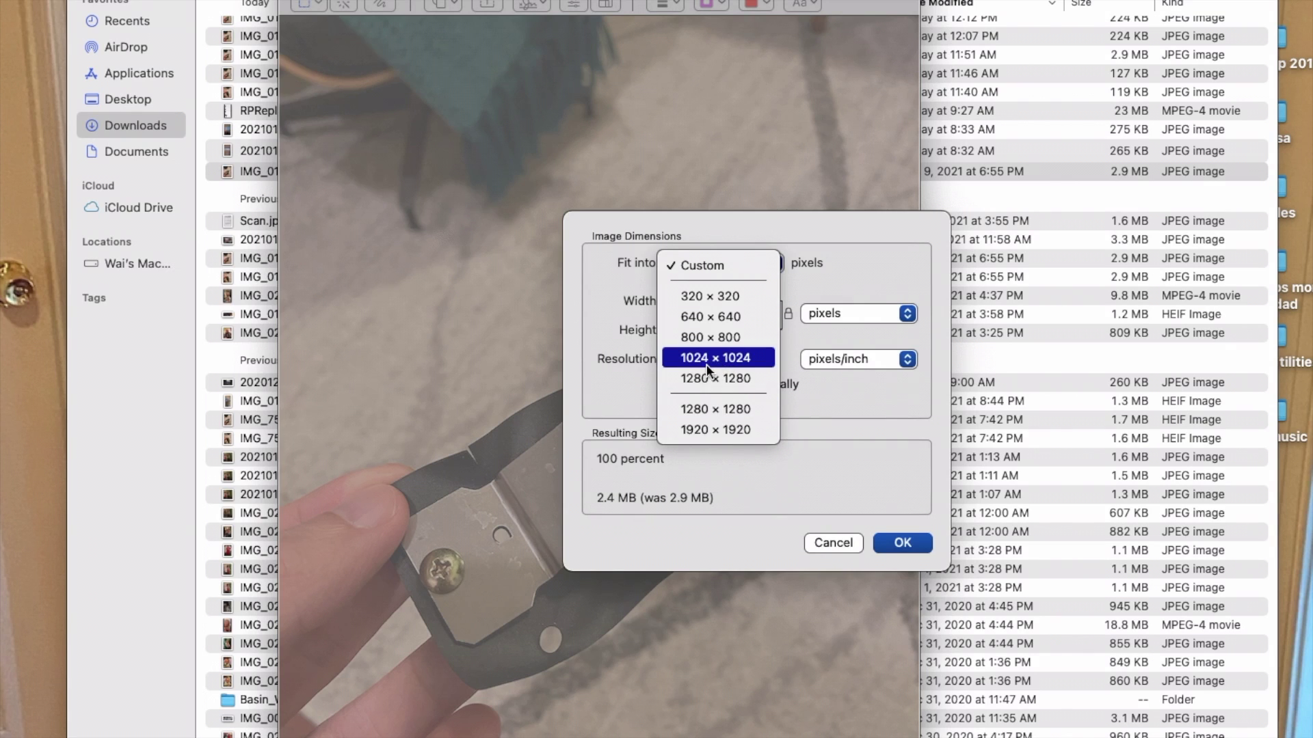
click(739, 361)
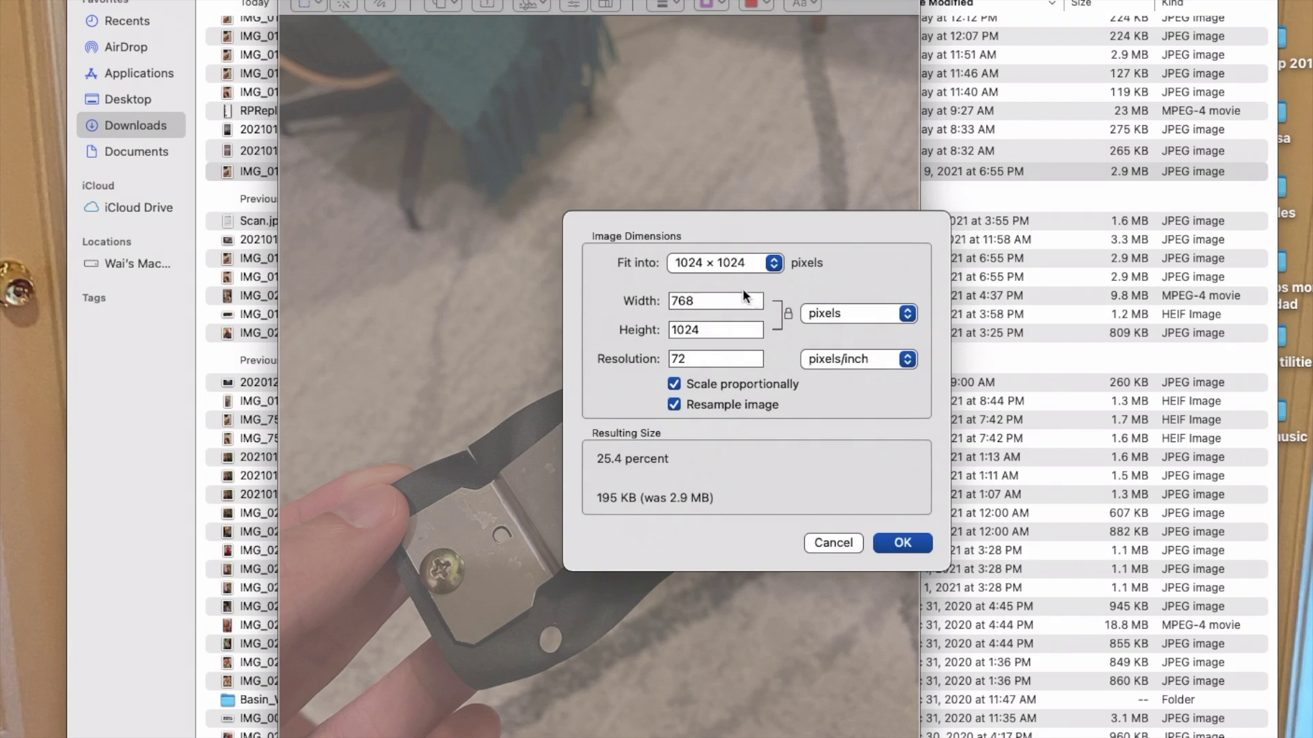
- Disable proportional scaling and resize the photo to 600 × 700 pixels, about 96 KB
click(724, 302)
click(675, 384)
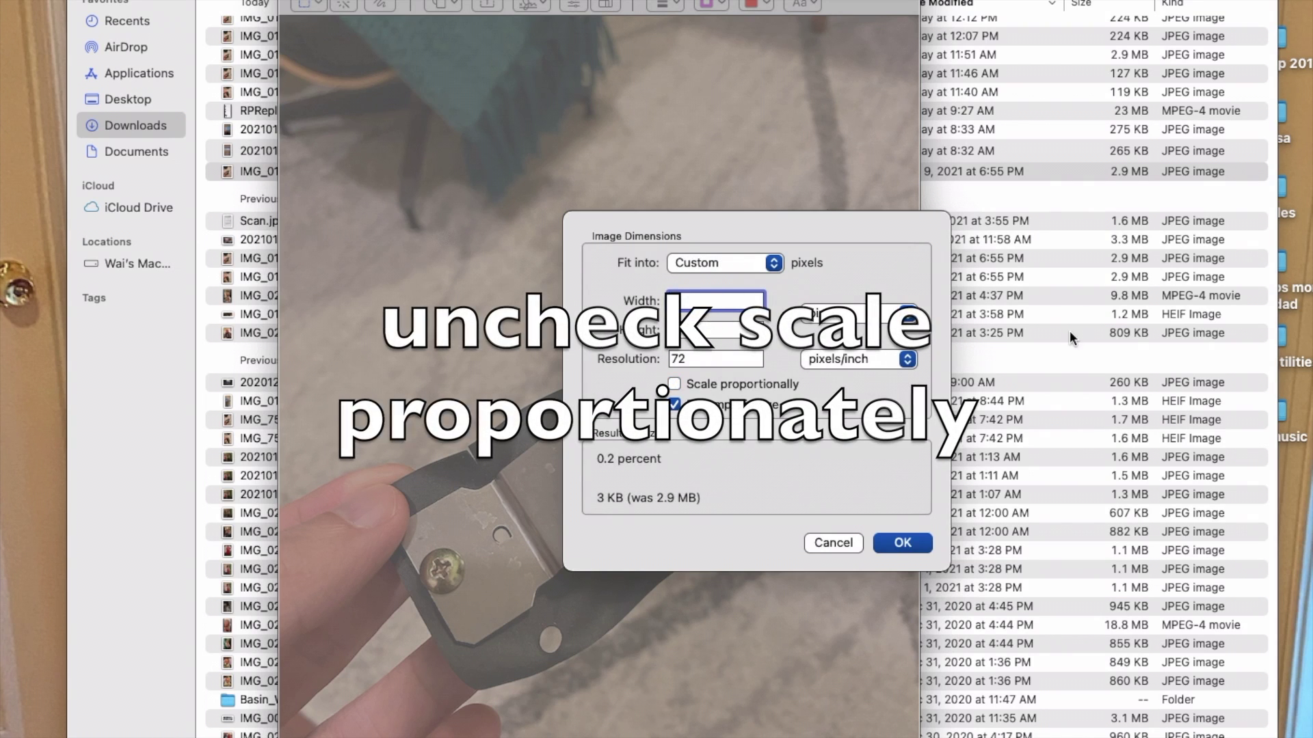
text(800)
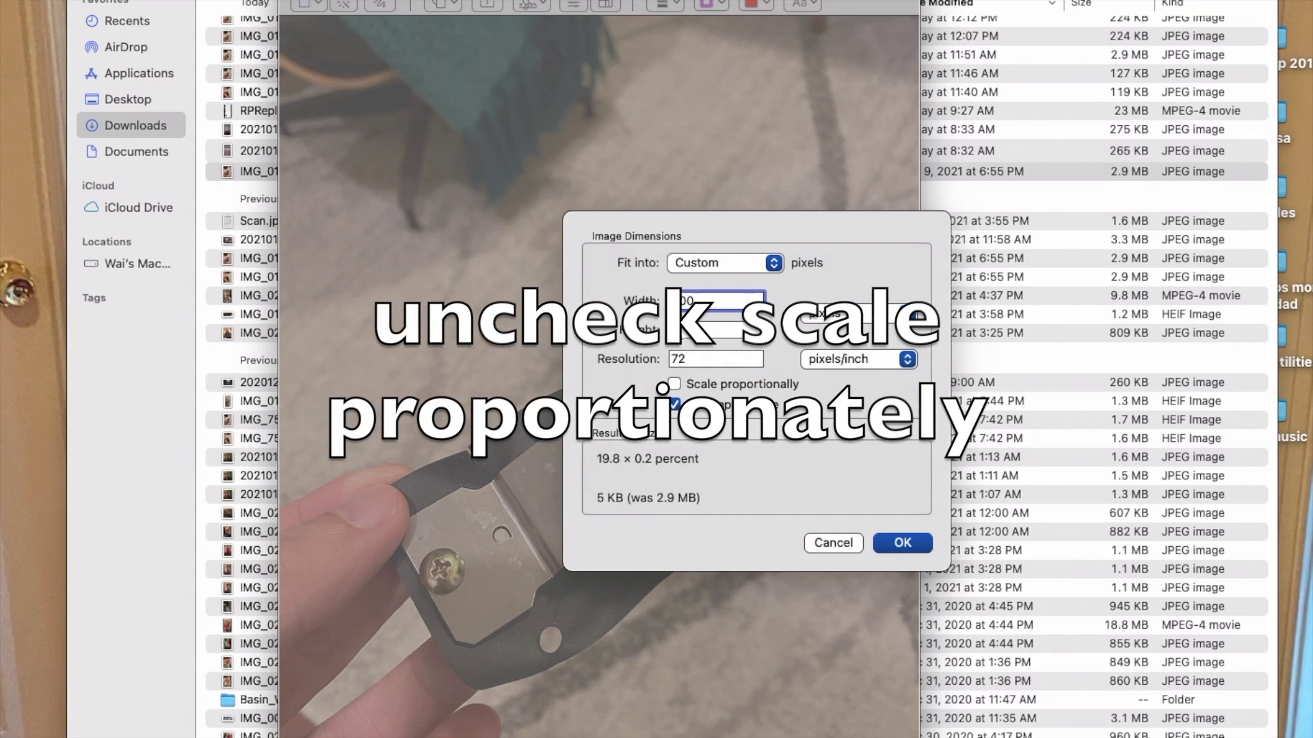
click(668, 330)
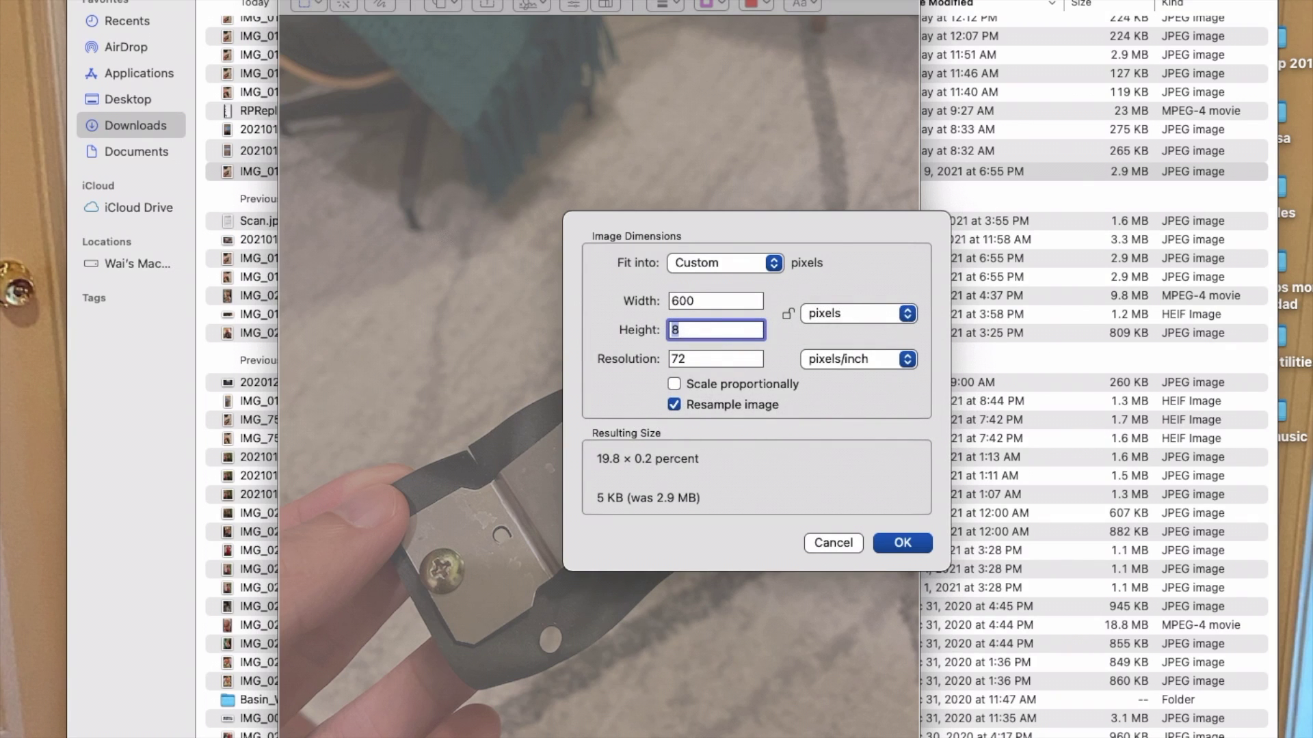
text(700)
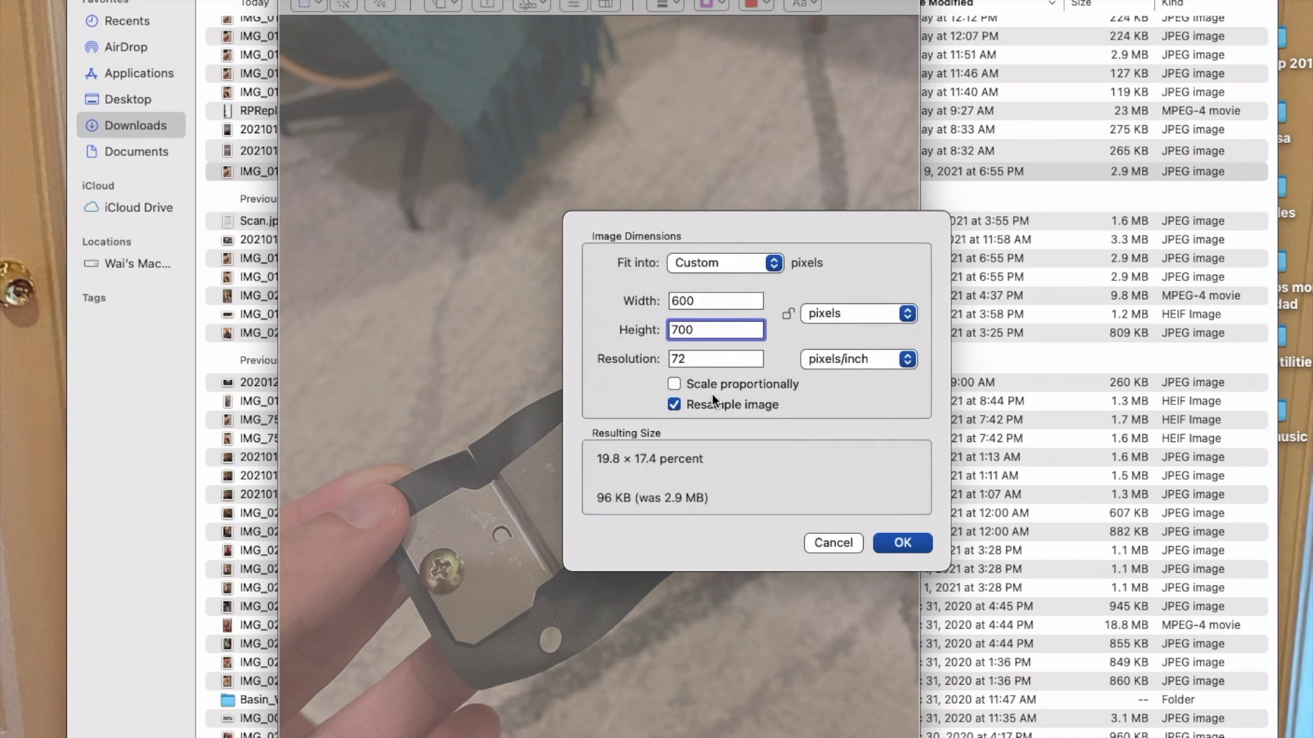
click(899, 544)
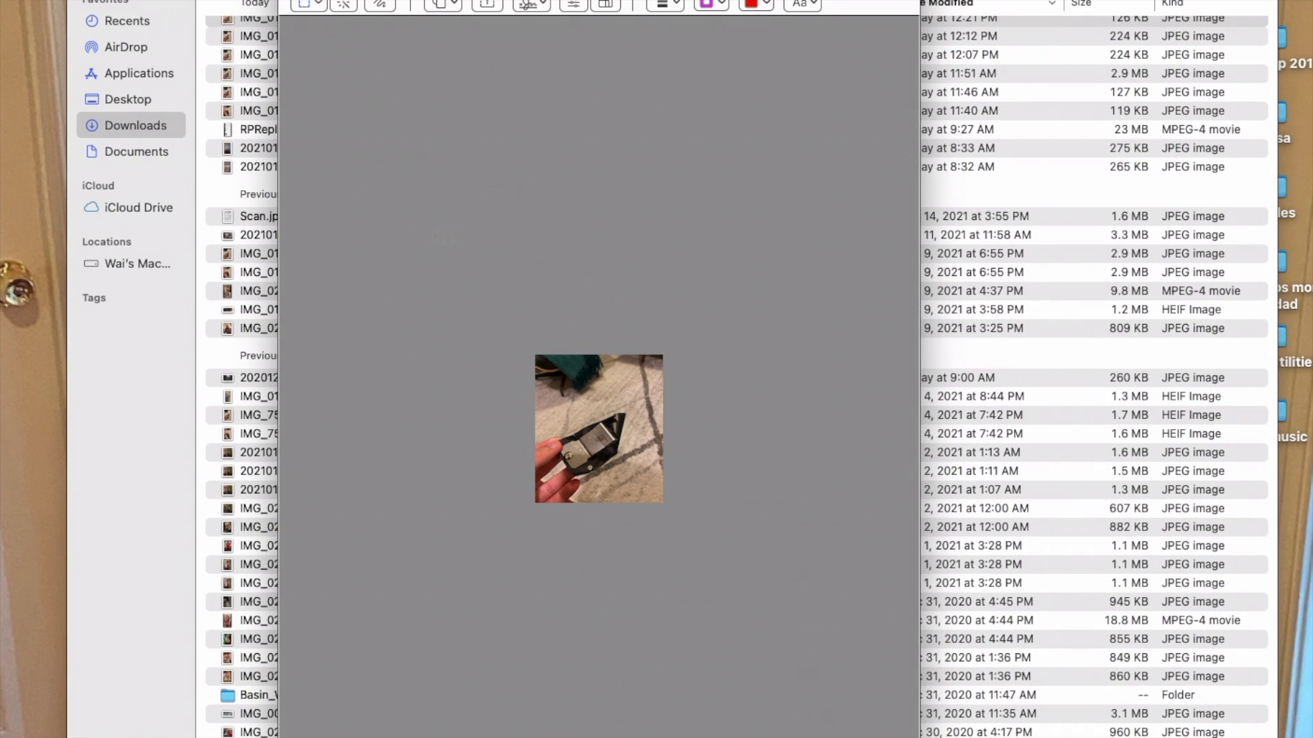
- Close the image window and reopen the resized IMG_0192 copy 5.JPG (126 KB) in Preview
key(super+w)
scroll(578, 306, up, 2)
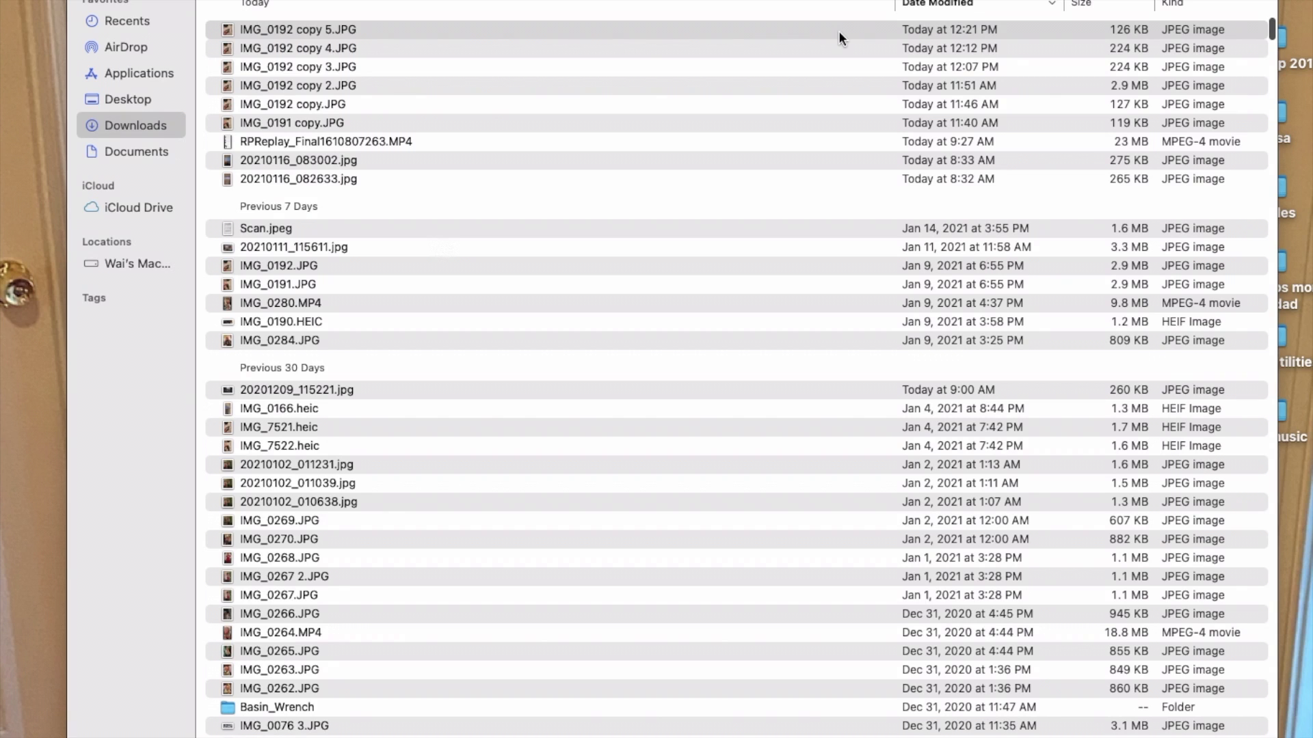
scroll(839, 31, down, 2)
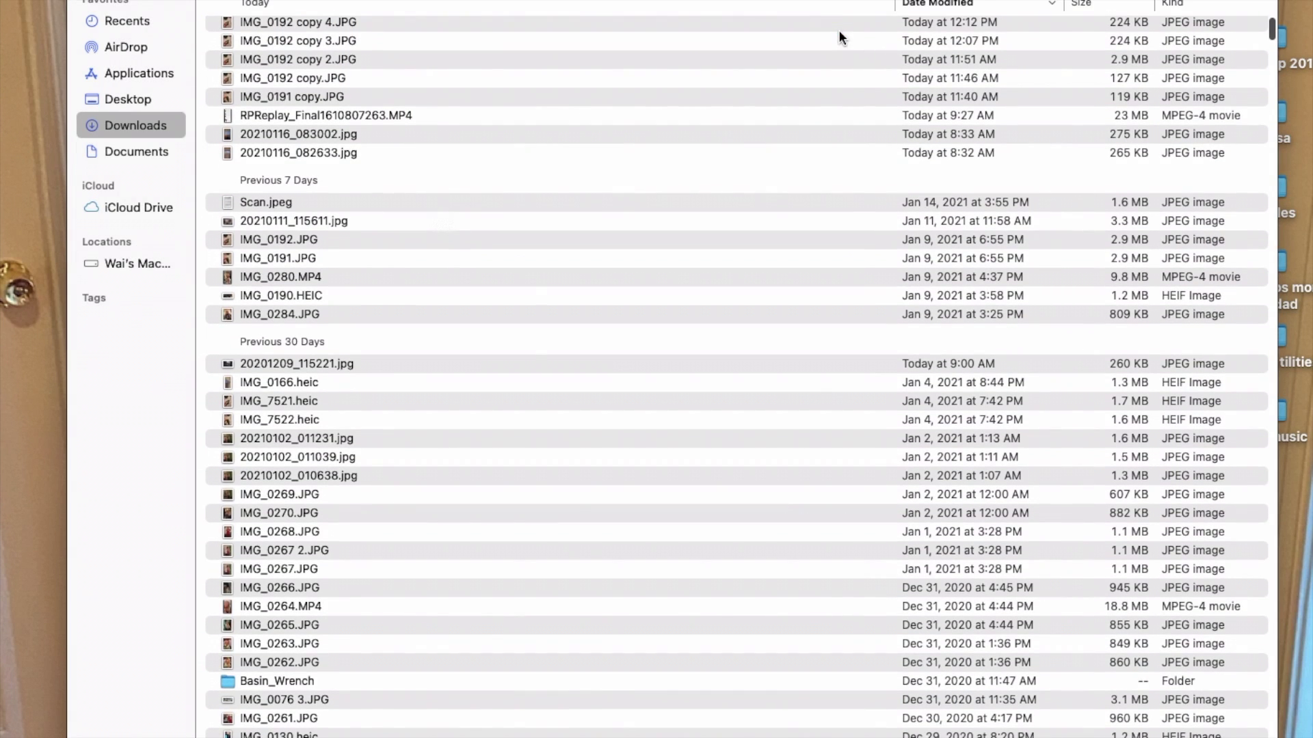
scroll(606, 62, up, 1)
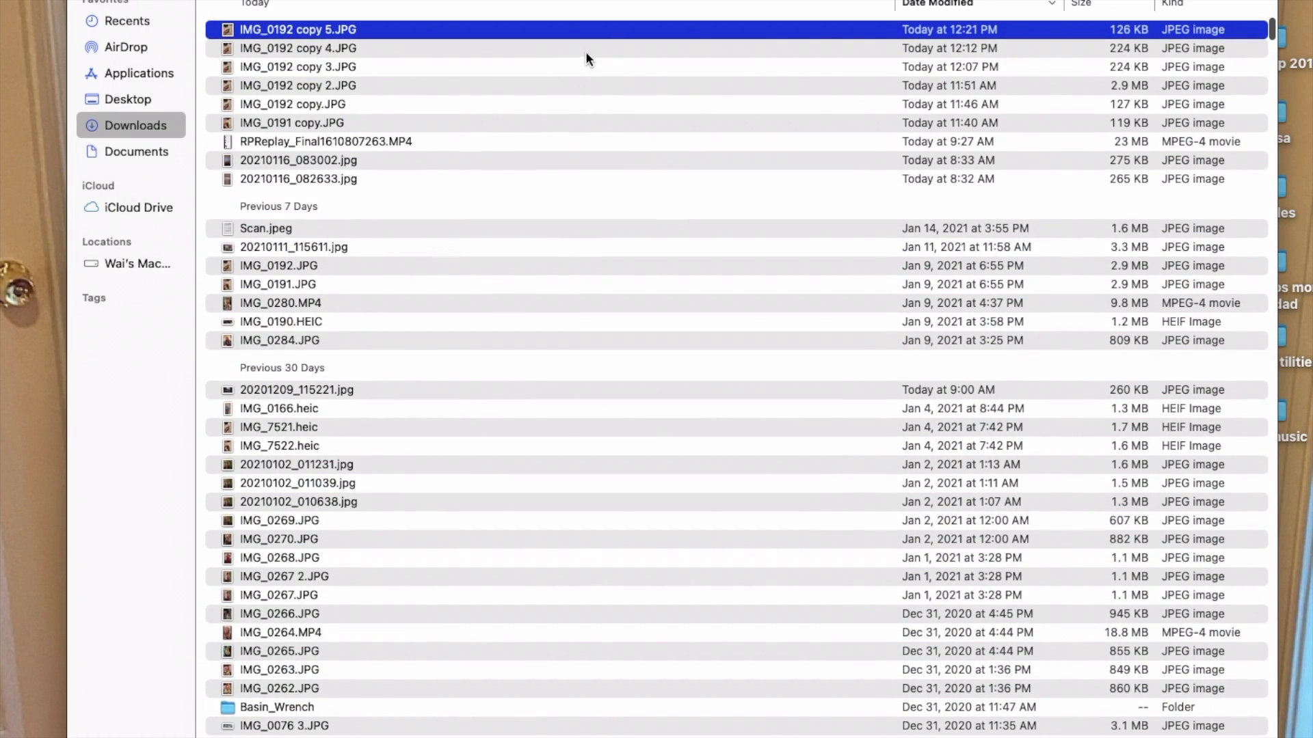
right_click(688, 33)
mouse_move(732, 65)
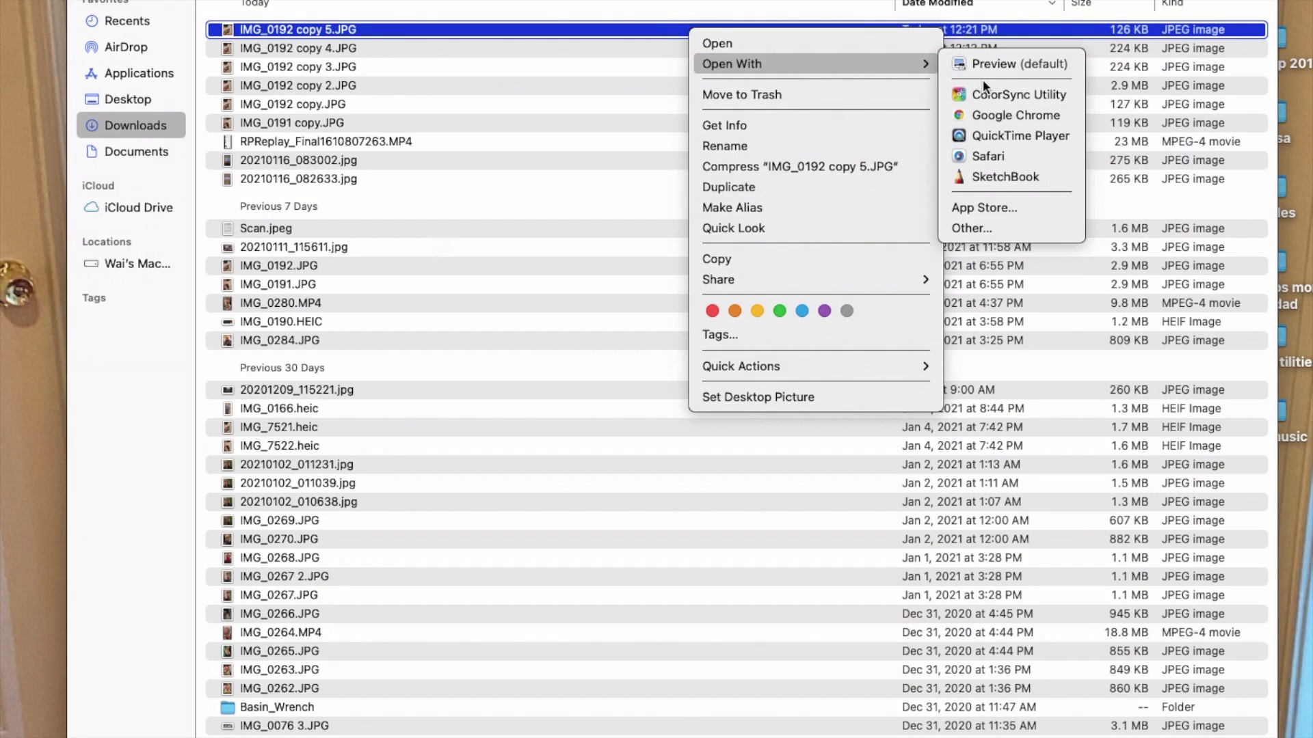
click(988, 67)
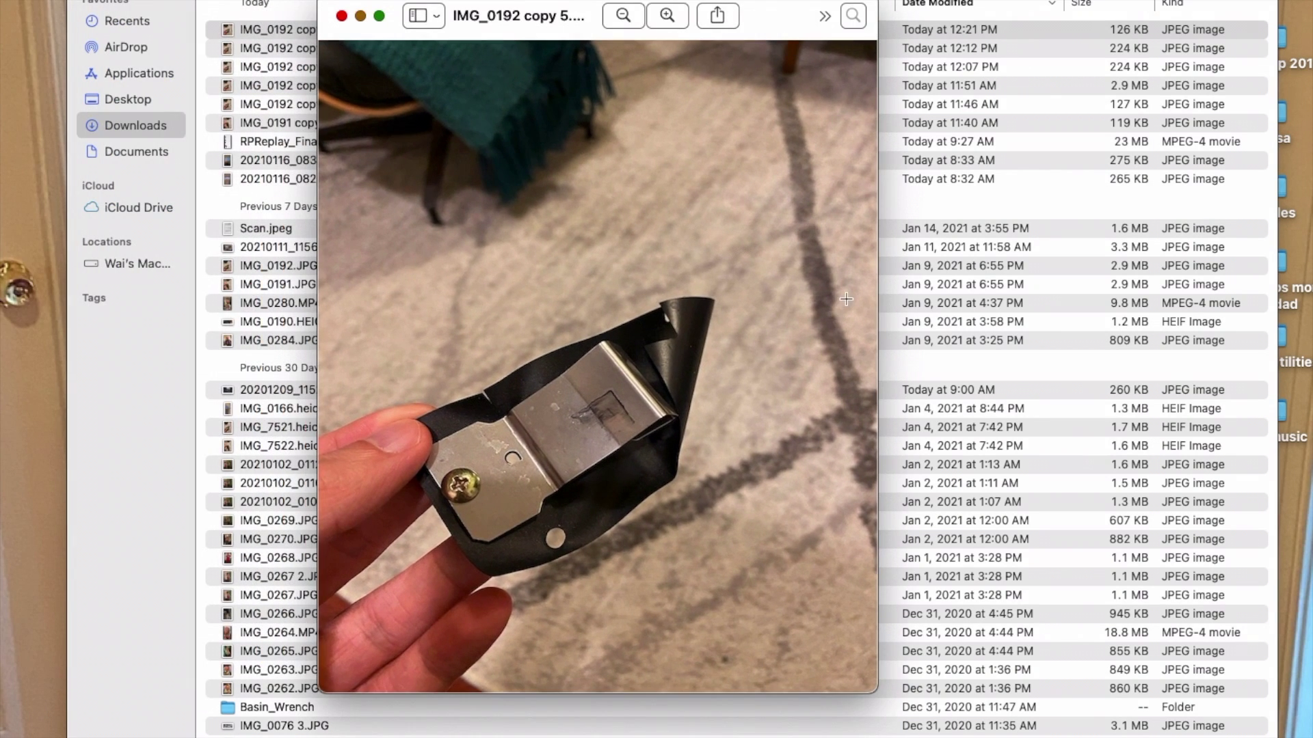
- Enlarge the Preview window to the right and screen bottom and nudge it up-right
drag(881, 306, 1192, 446)
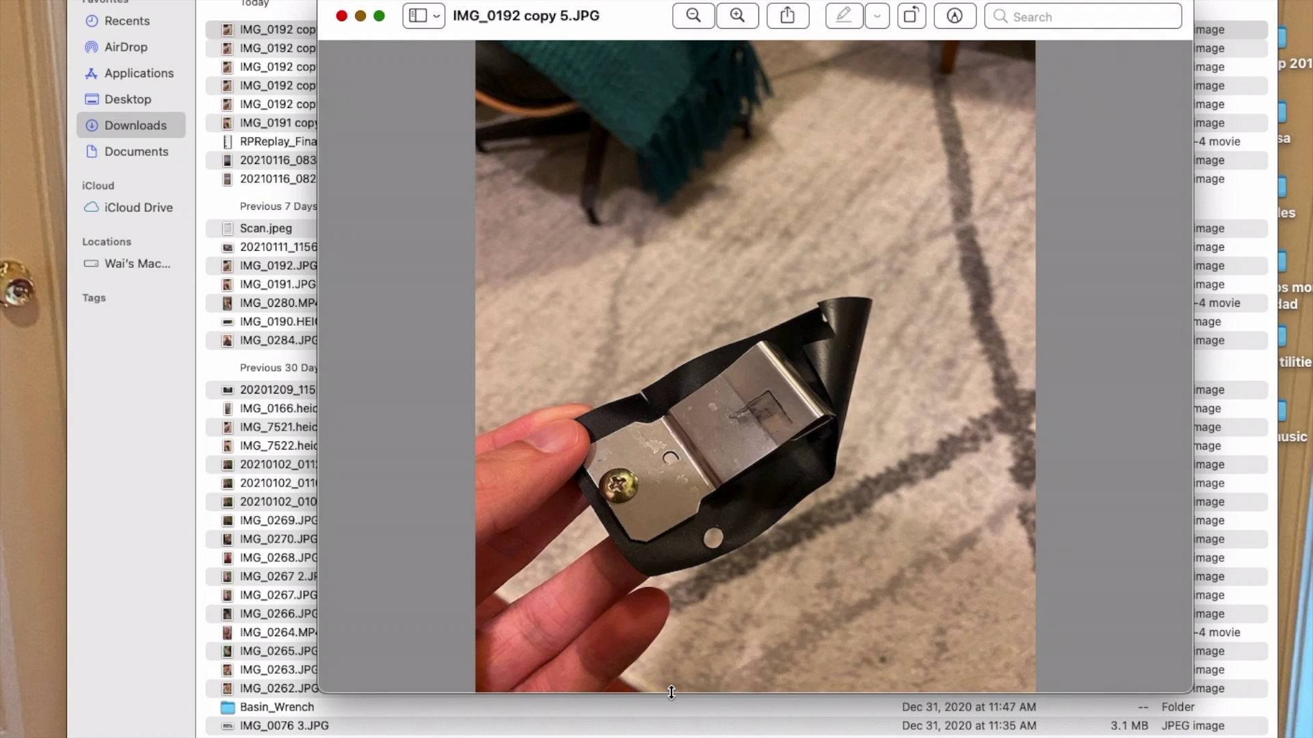
drag(668, 693, 668, 737)
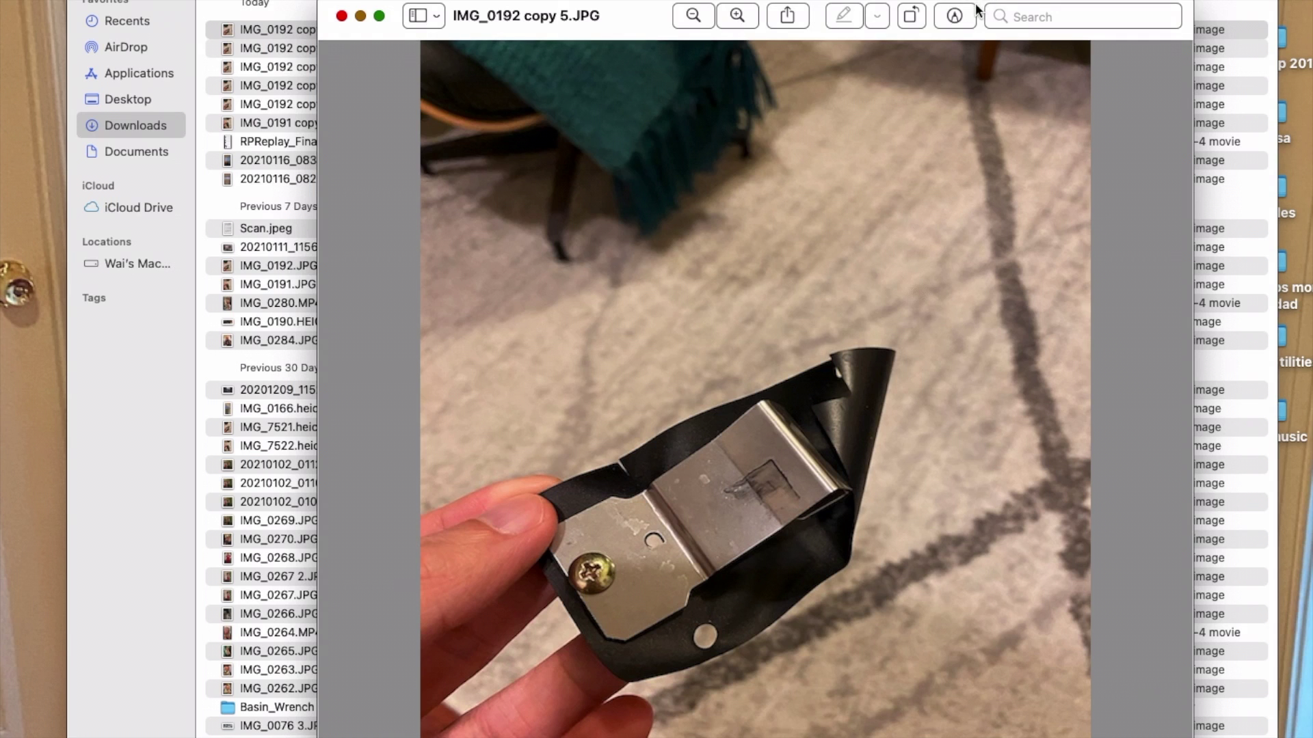
drag(972, 8, 987, 1)
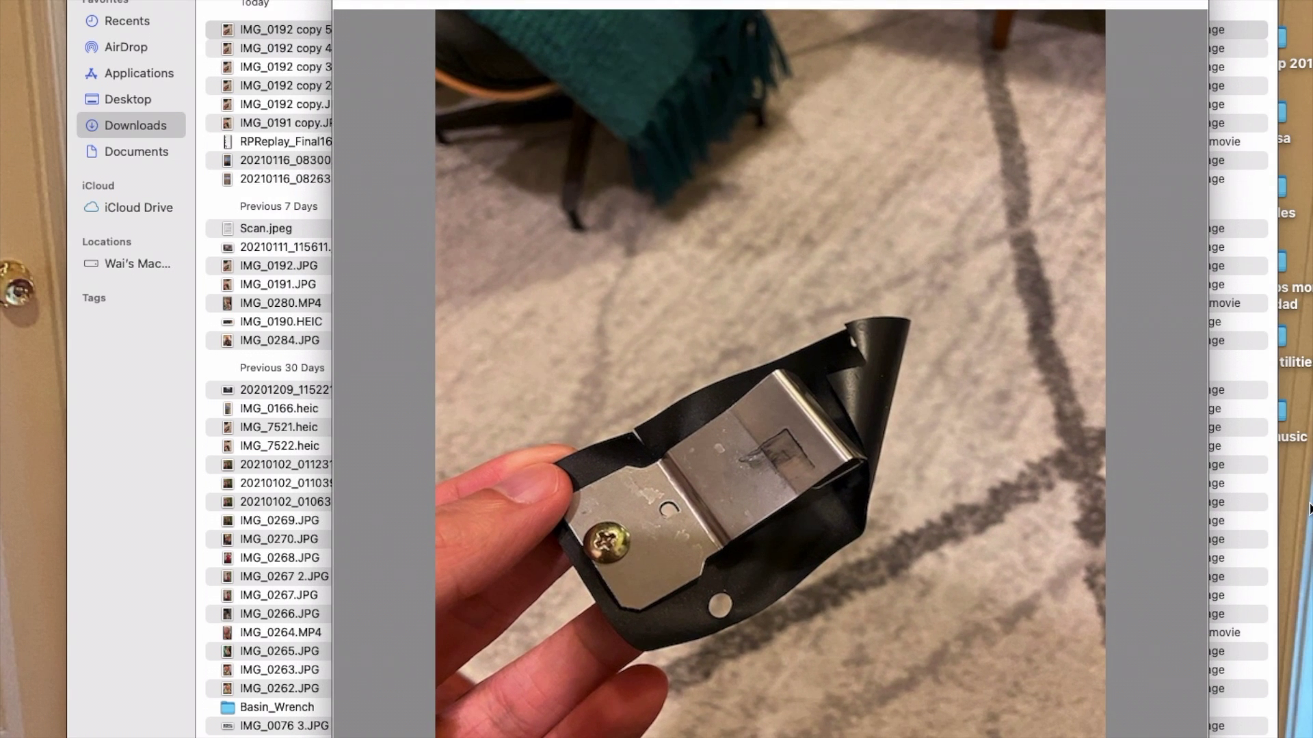